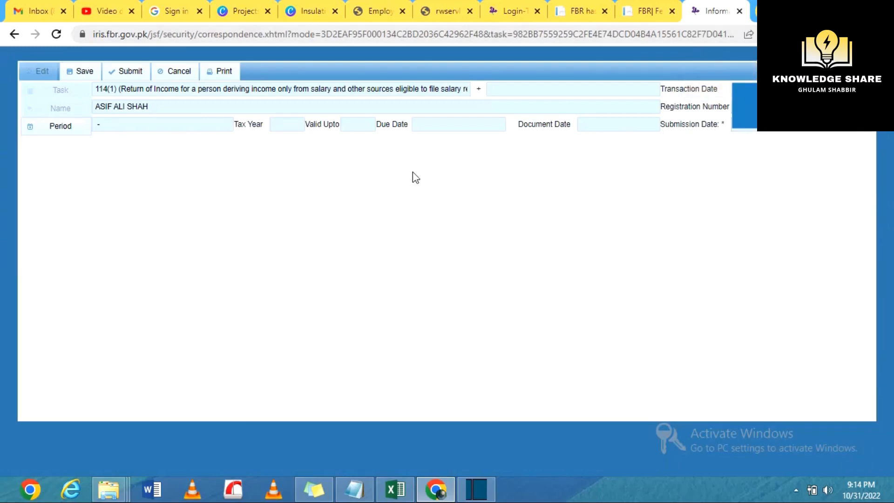
Set tax year 2022, enter 874,448 salary under code 1009 with 0 exempt, then save and calculate
click(61, 126)
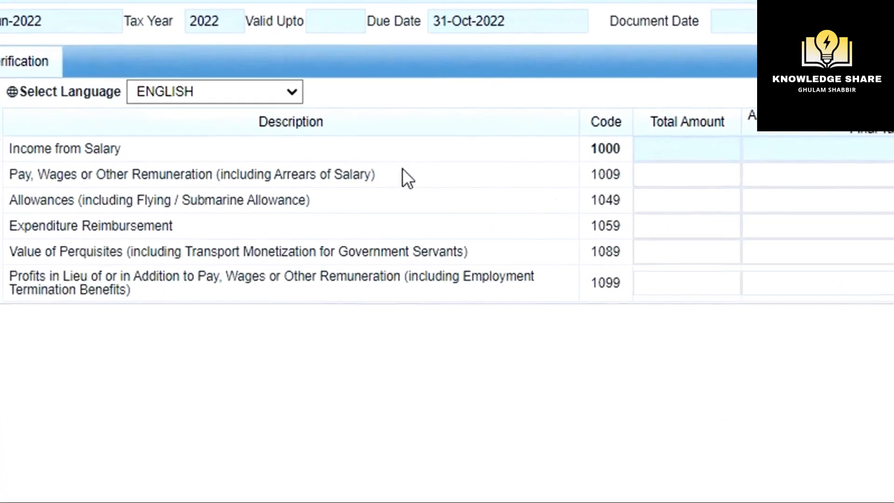
click(665, 181)
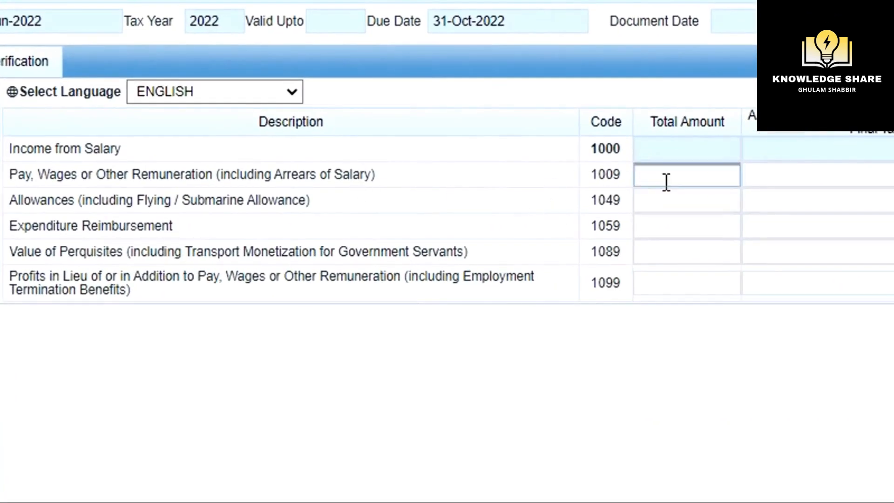
text(874448)
click(770, 182)
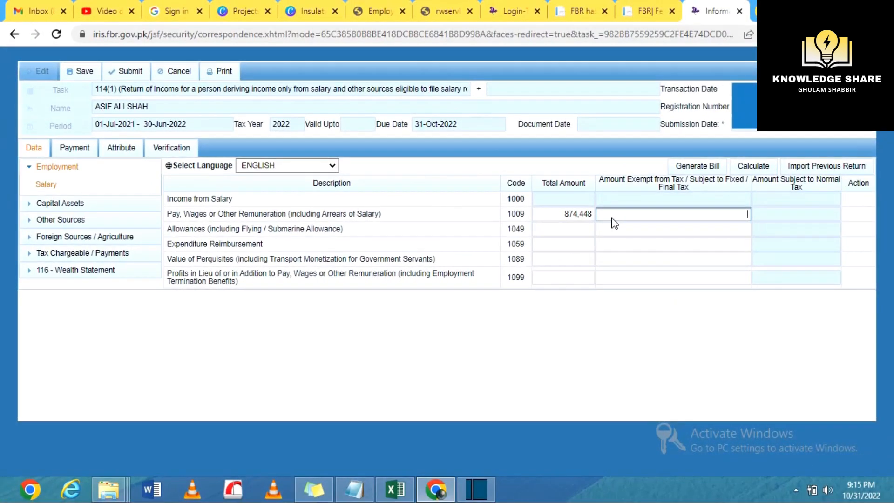
text(0)
key(Return)
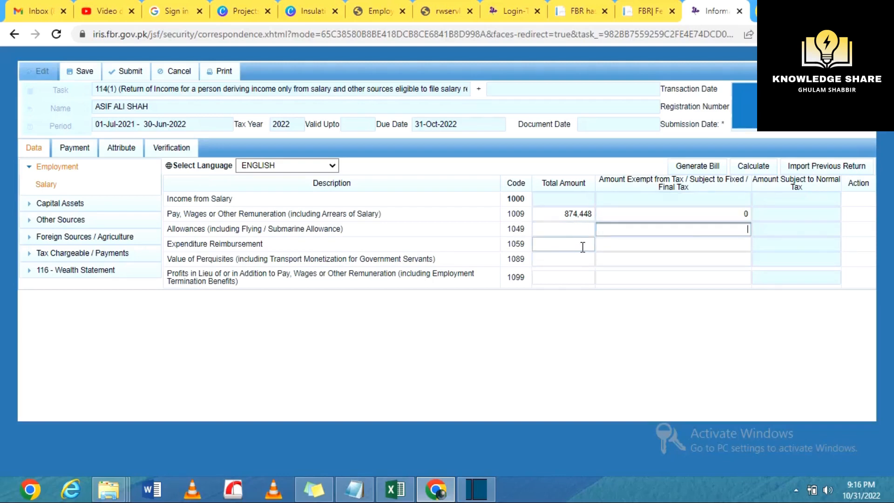
click(84, 74)
click(756, 170)
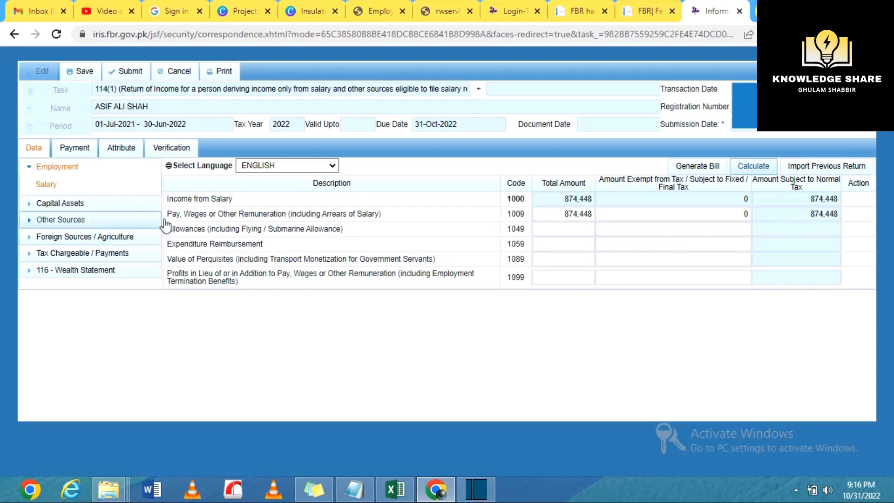
Open the Adjustable Tax schedule under Tax Chargeable / Payments
click(53, 206)
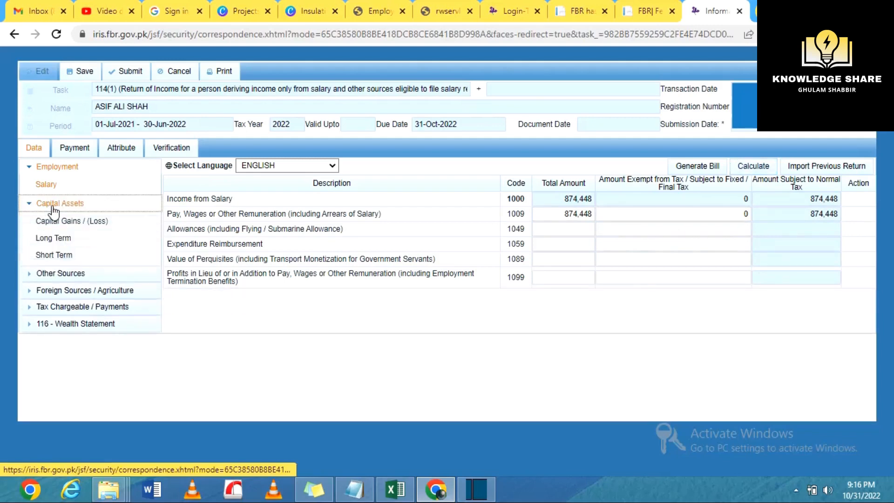
click(53, 205)
click(80, 254)
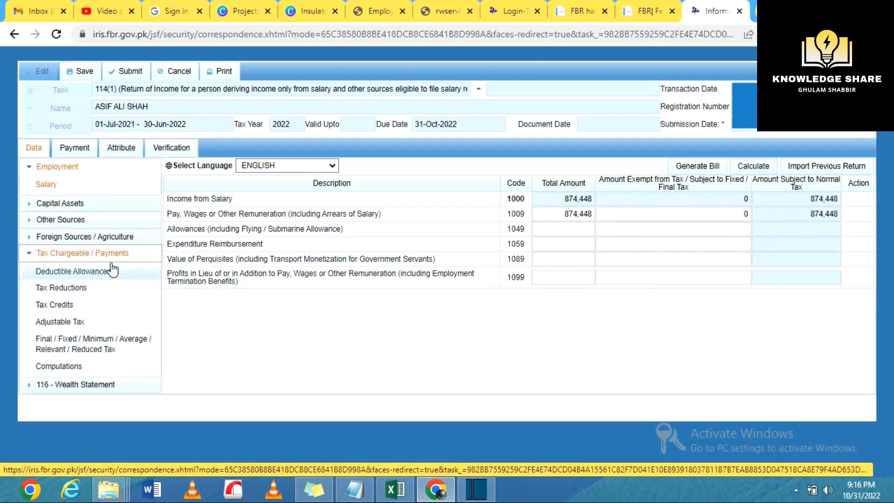
click(60, 321)
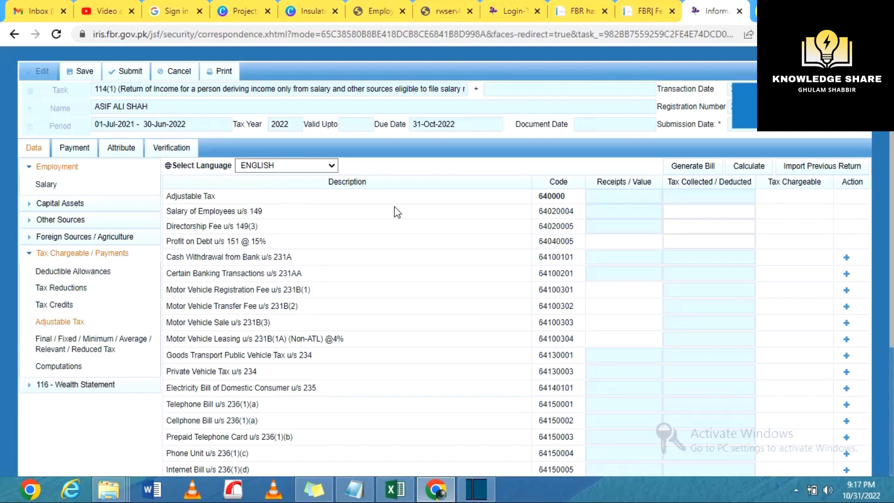
Enter 13,722 as tax collected on salary of employees u/s 149 and save
click(683, 216)
text(13722)
click(721, 231)
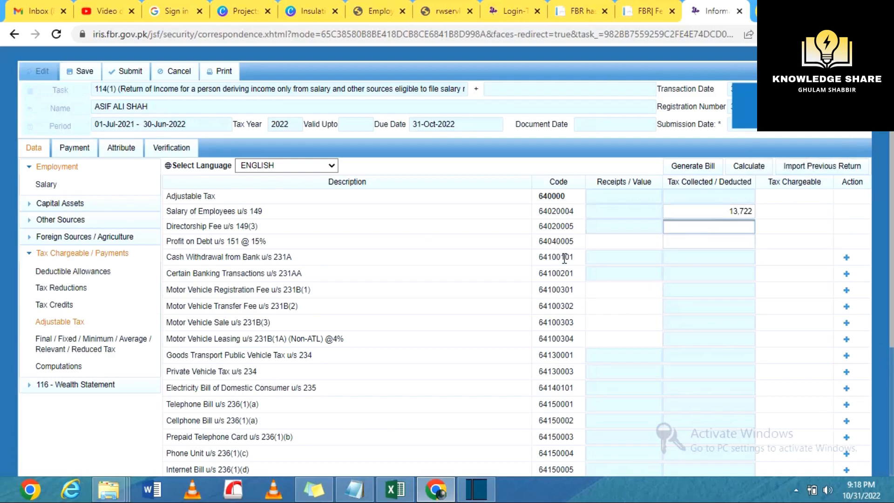
click(82, 74)
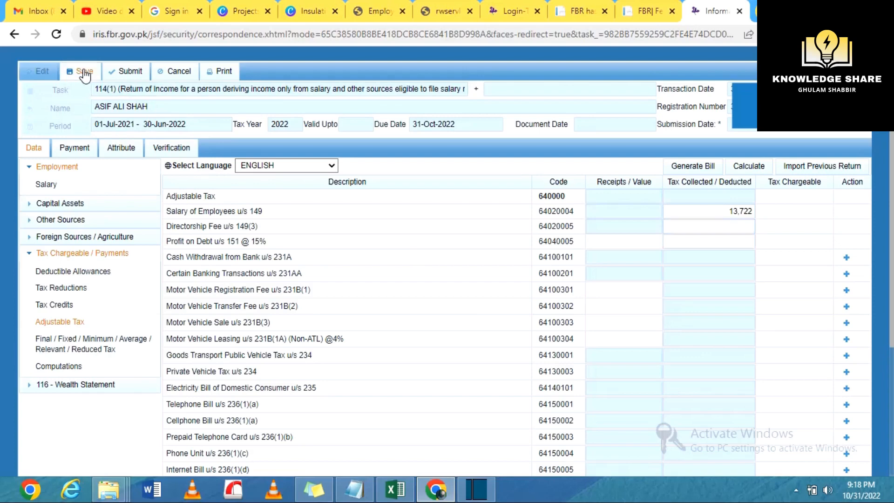
Recalculate the return so tax chargeable and withholding tax both show 13,722
click(749, 167)
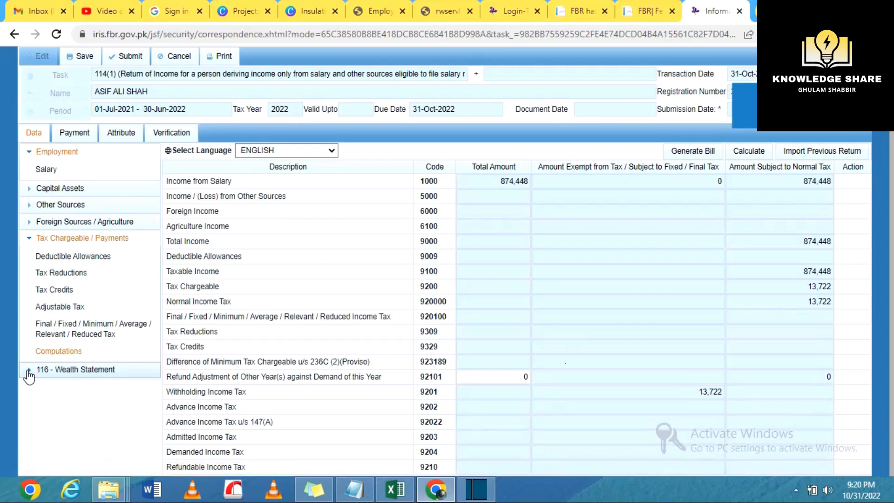
Expand 116 - Wealth Statement and show its Personal Expenses schedule (codes 7051 to 7089)
click(78, 370)
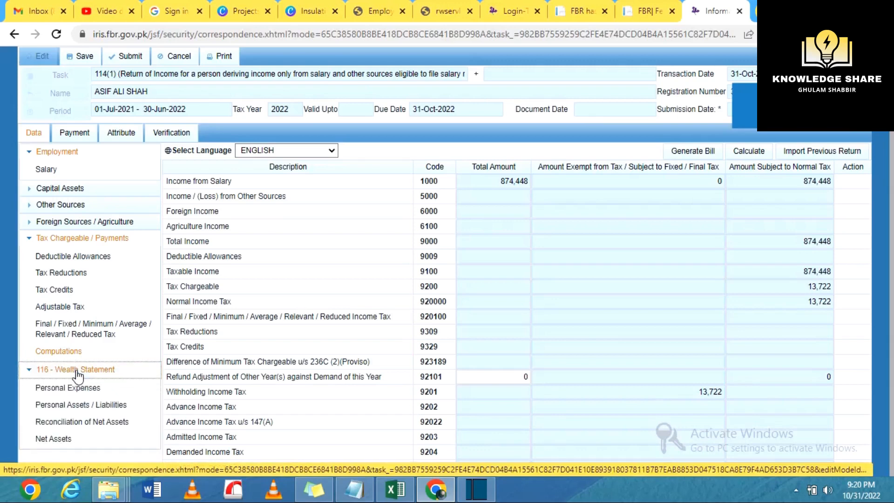
click(70, 391)
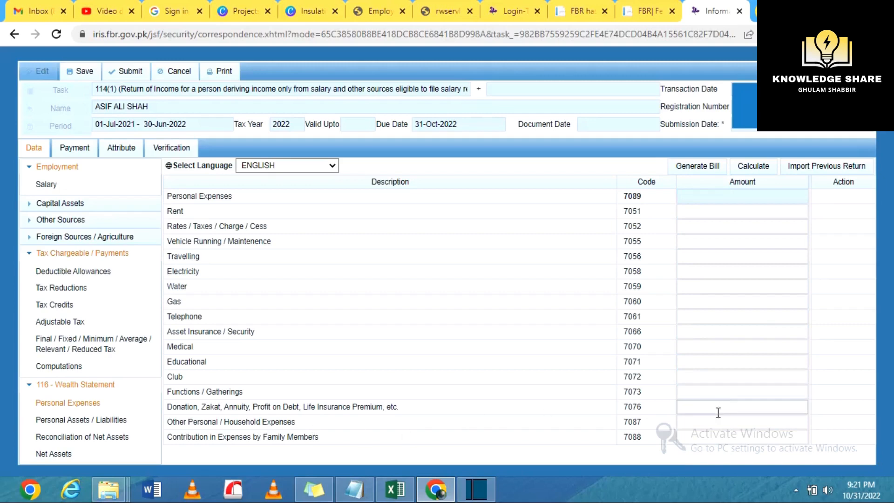
Switch from Personal Expenses to Personal Assets / Liabilities, showing 556,732 total assets inside Pakistan
click(699, 422)
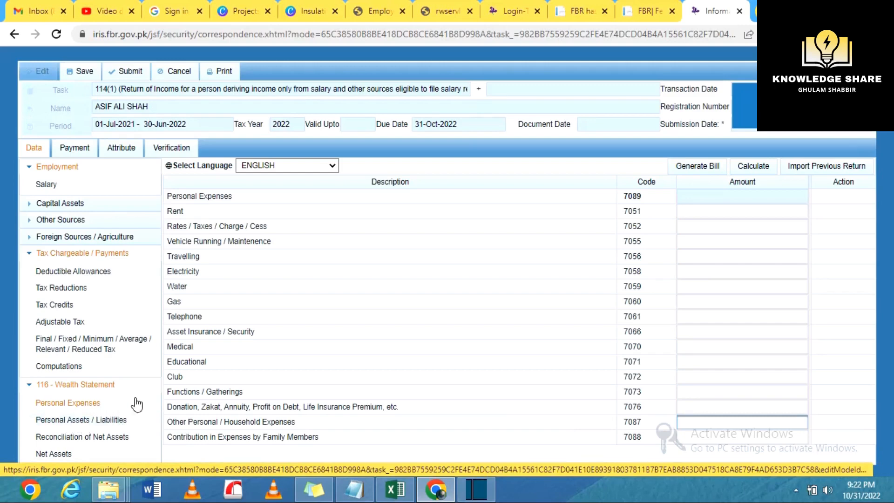
click(113, 421)
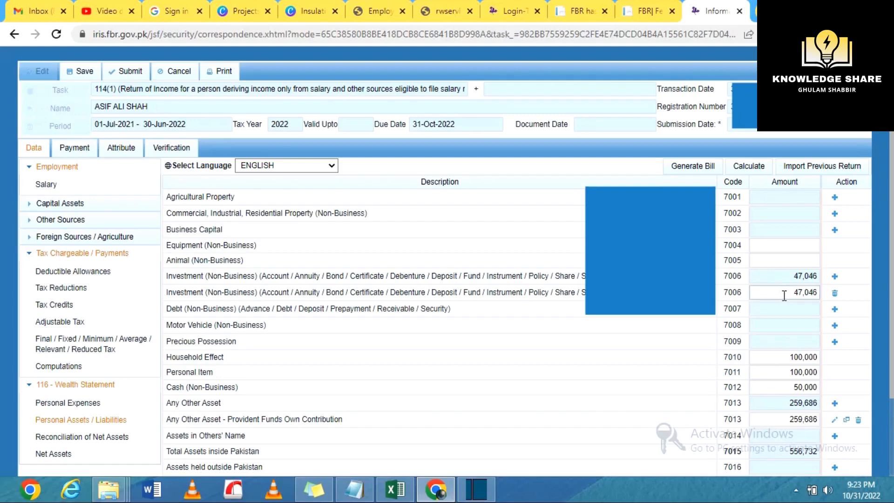
Change the second 7006 investment to 433,687.93 and the 7012 cash amount to 65,000
double_click(798, 299)
text(433687.93)
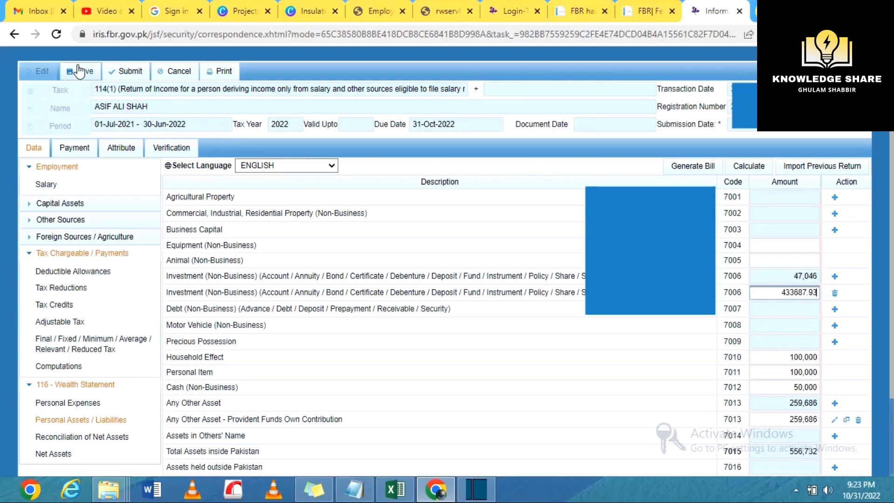
click(79, 68)
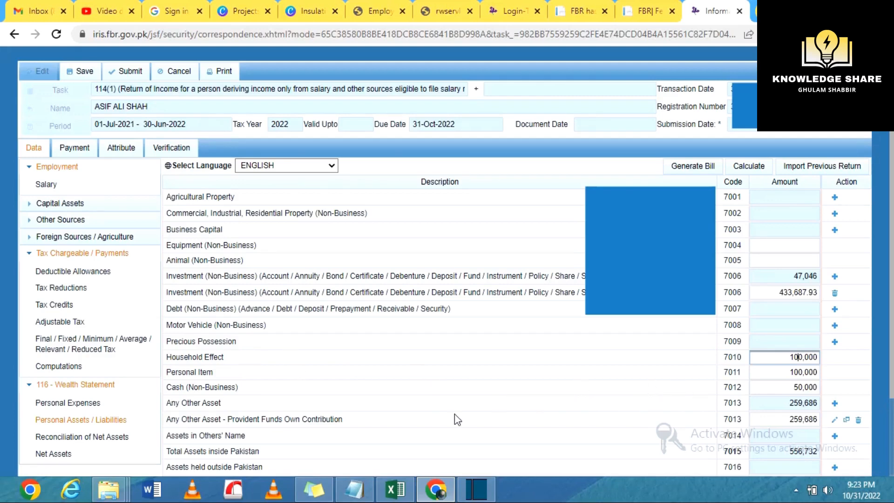
click(785, 374)
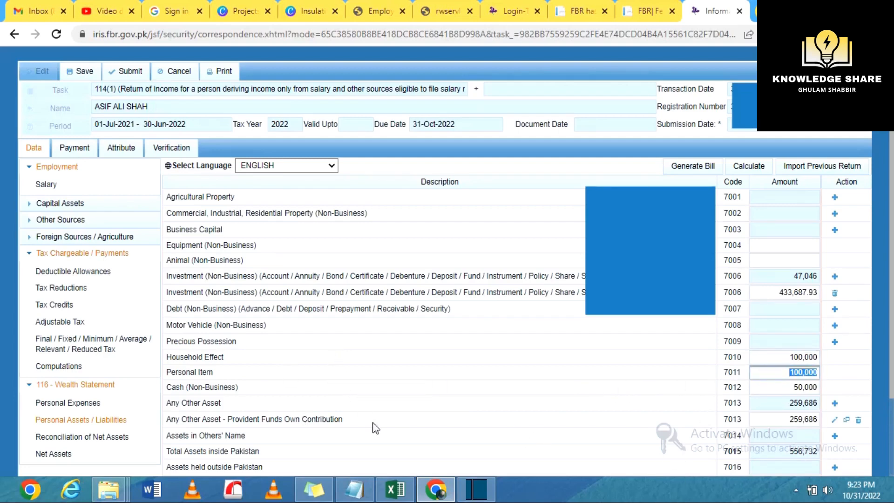
click(794, 382)
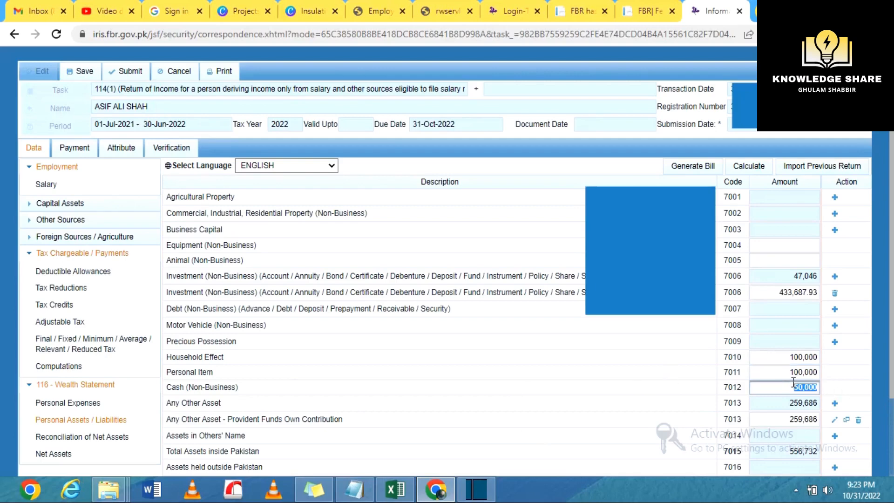
text(65000)
click(791, 405)
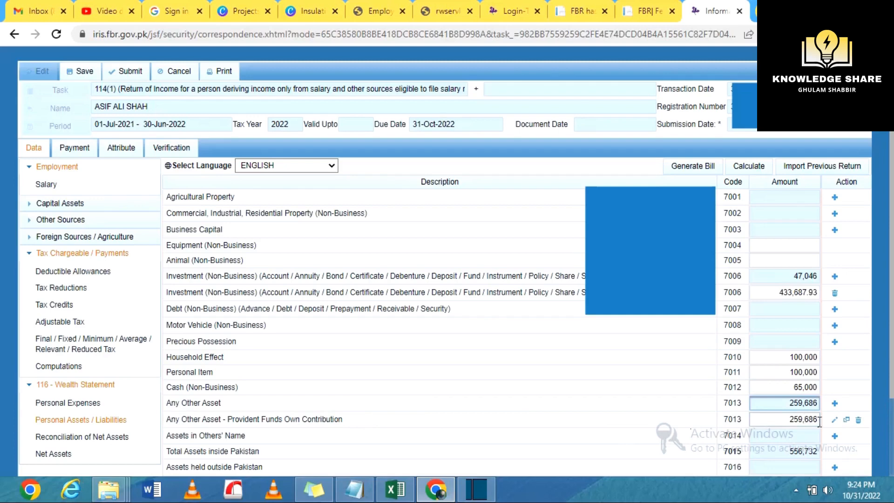
Set the provident fund own contribution (7013) to 305,838 and save the schedule
click(791, 419)
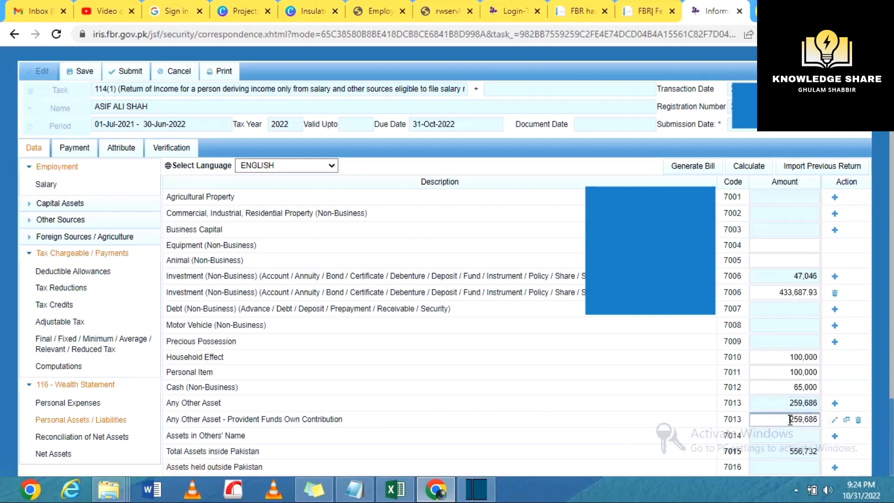
double_click(791, 420)
text(305838)
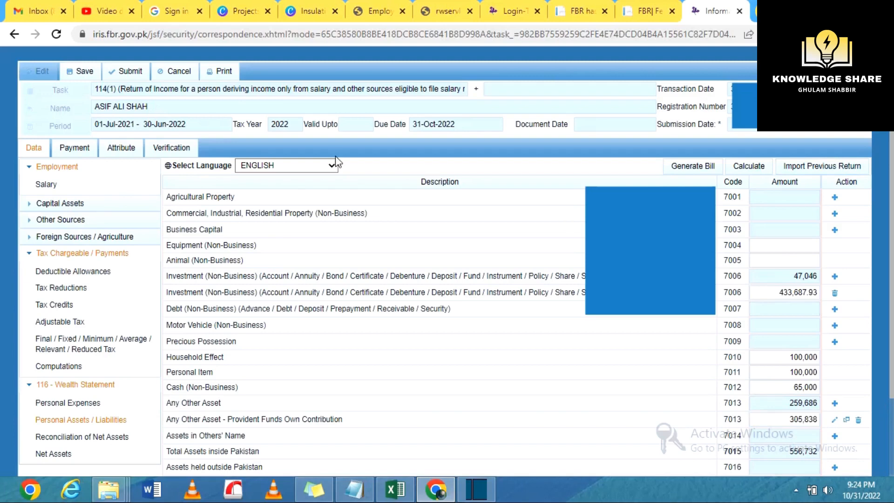
click(85, 73)
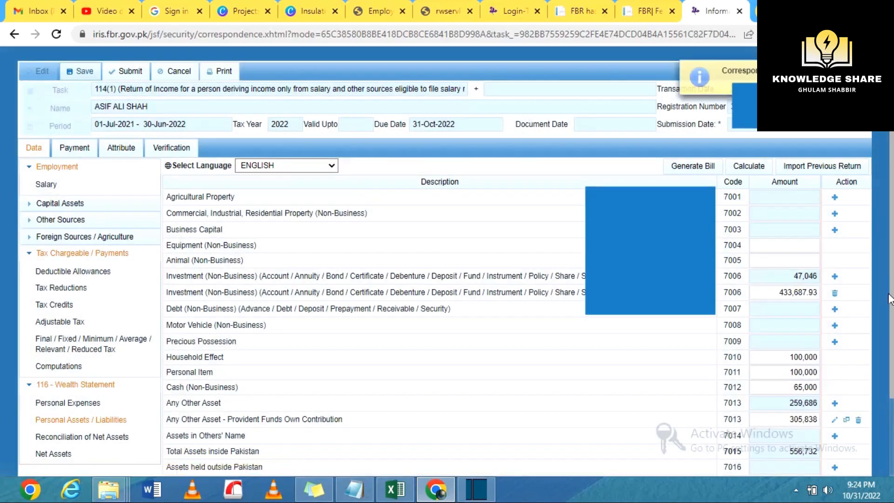
Lower the second 7021 cement company loan credit from 176,000 to 116,000 and recalculate totals
drag(891, 298, 892, 380)
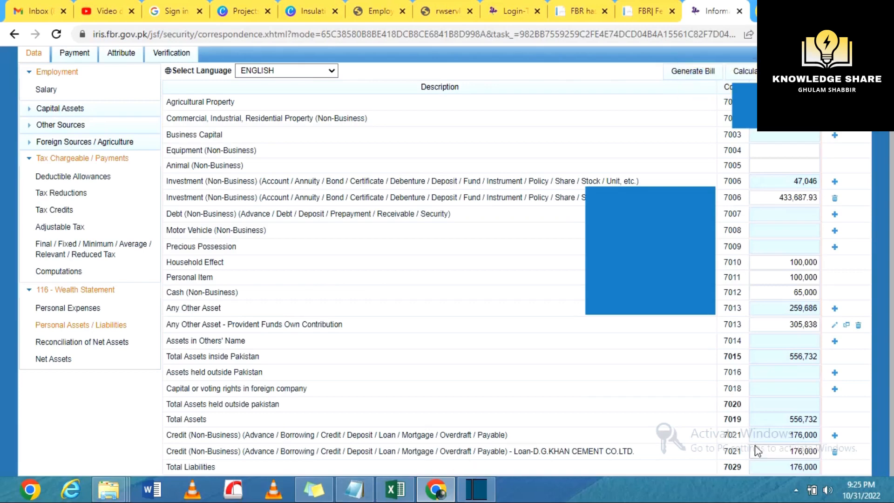
double_click(788, 451)
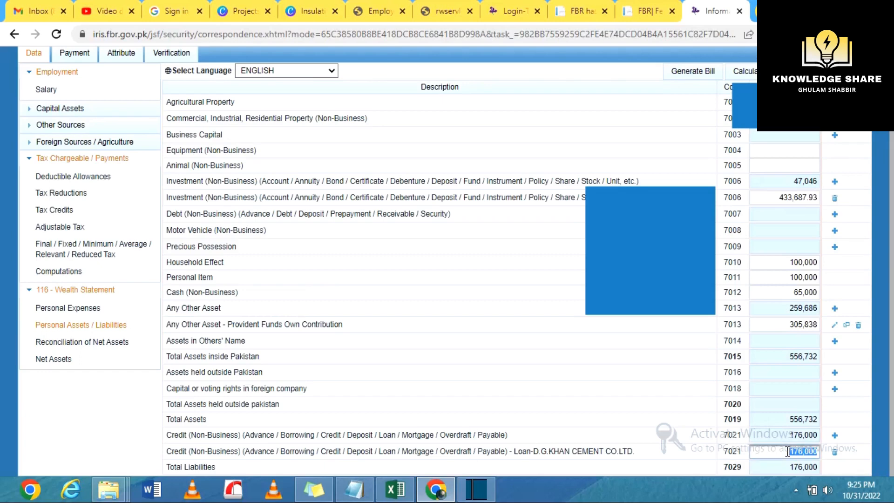
text(116000)
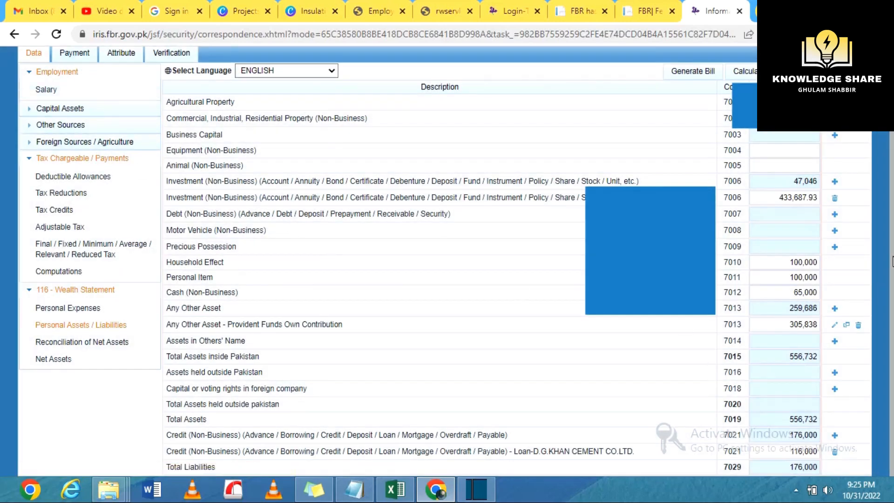
scroll(792, 210, up, 2)
click(748, 150)
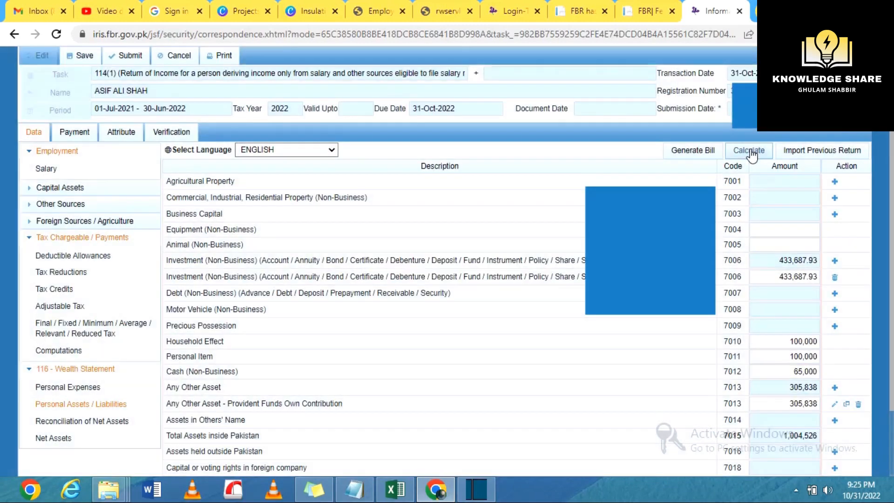
In Reconciliation of Net Assets, enter 874,448 as income declared subject to normal tax
scroll(65, 342, down, 2)
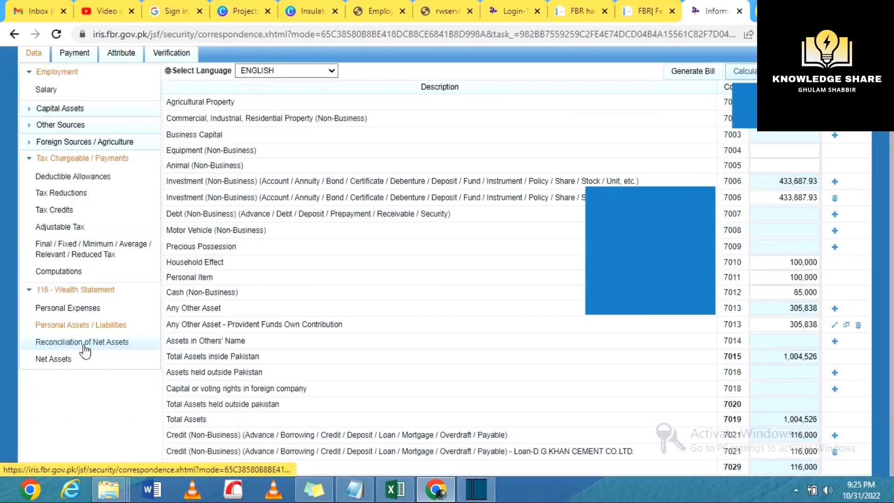
click(84, 344)
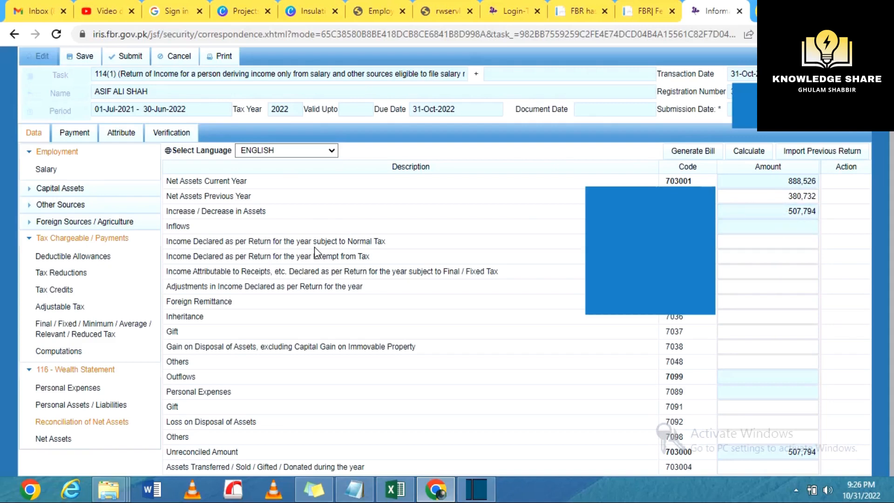
click(753, 241)
text(874448)
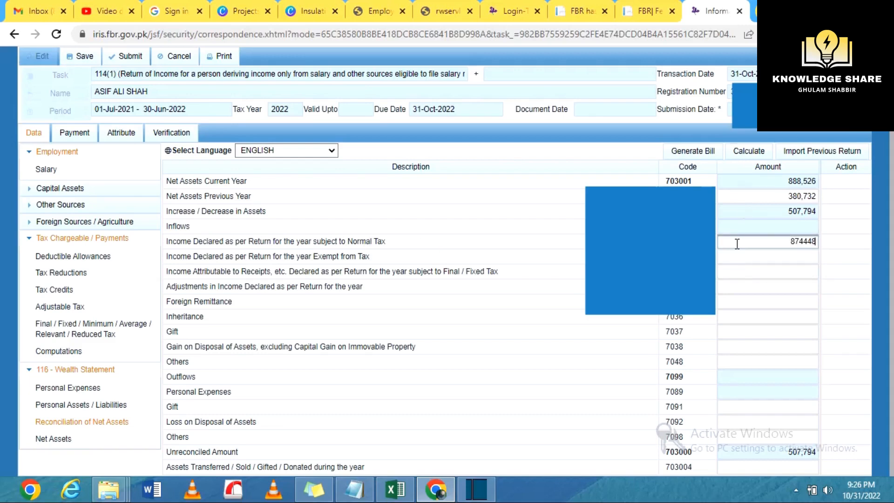
click(741, 260)
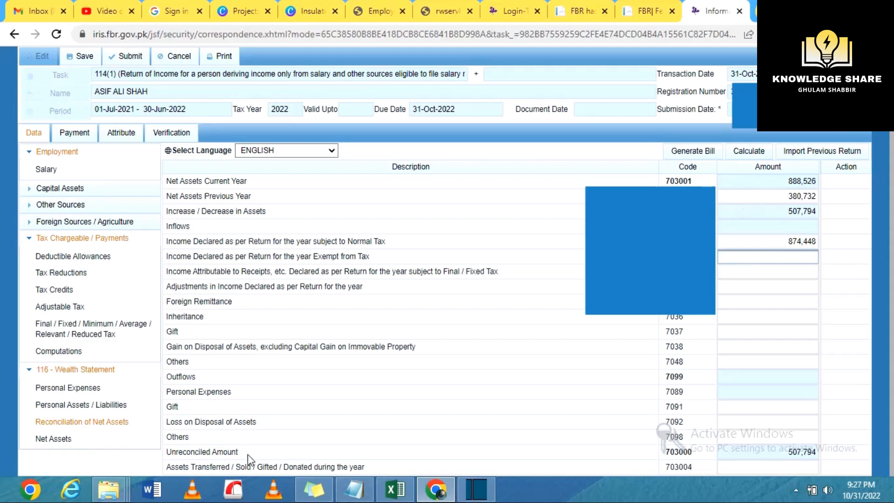
click(739, 435)
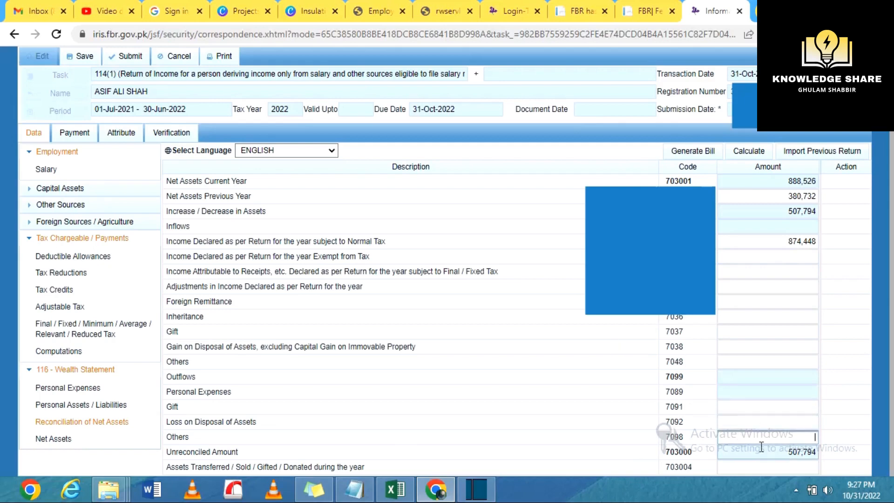
Enter 13,722 for Rates / Taxes / Charge / Cess in Personal Expenses, save, and reopen Personal Assets / Liabilities
click(73, 390)
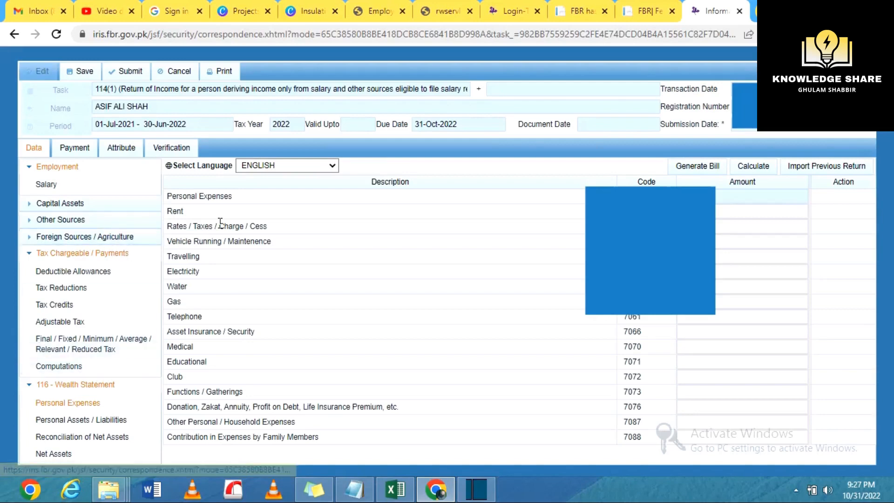
click(745, 227)
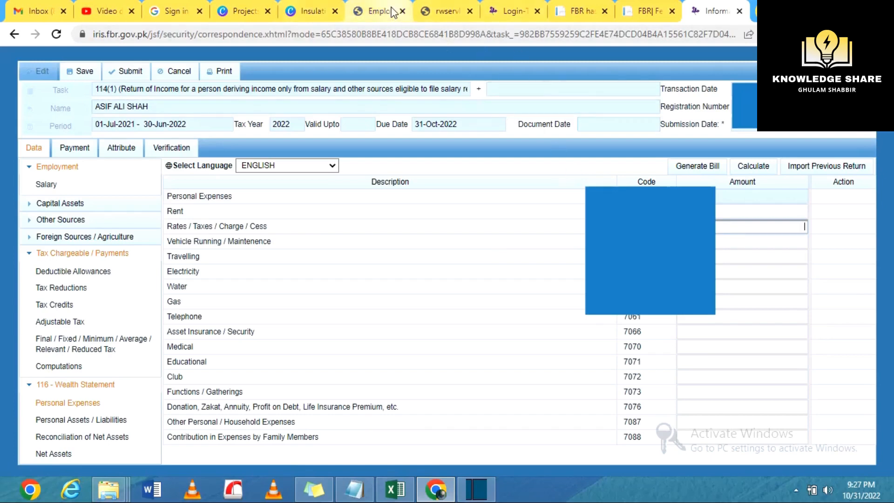
text(13722)
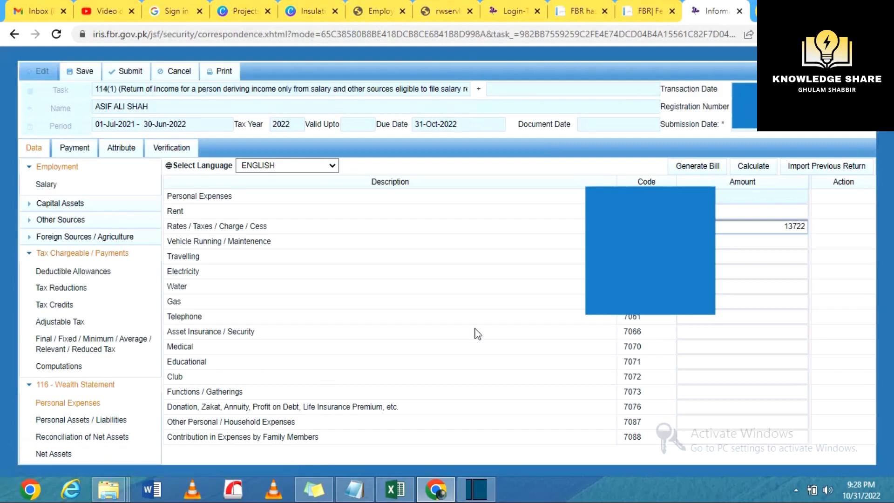
click(724, 243)
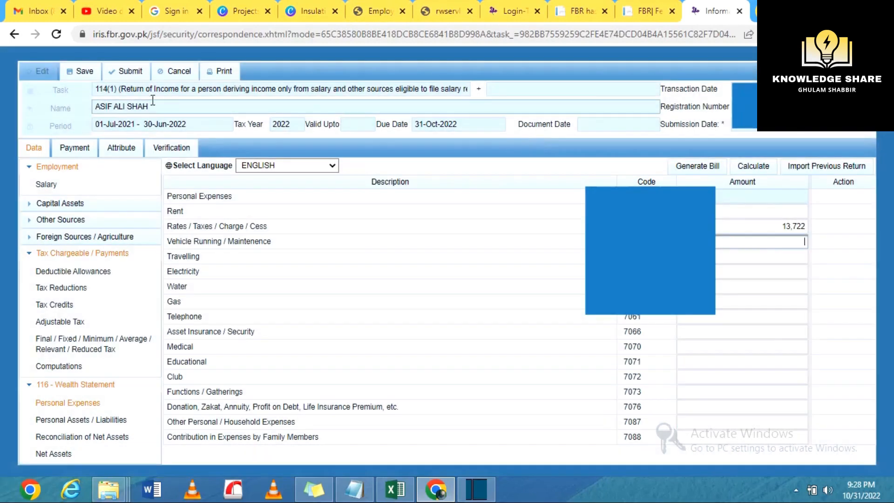
click(80, 71)
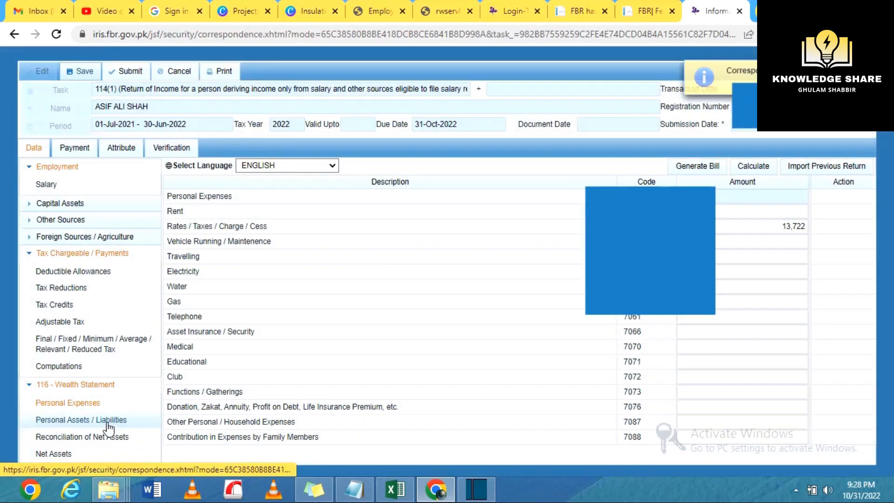
click(108, 421)
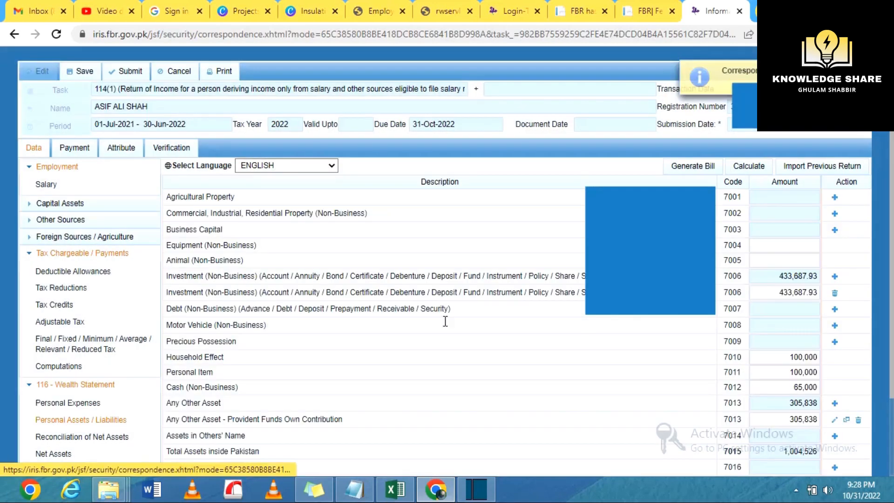
Clear the 7012 cash amount, recalculate, and view reconciliation showing -417,932 unreconciled
scroll(838, 293, down, 1)
click(791, 331)
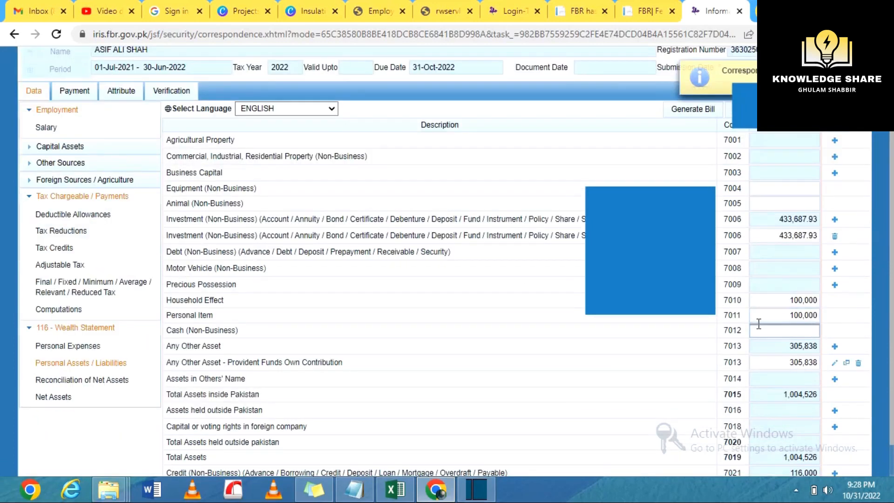
click(772, 315)
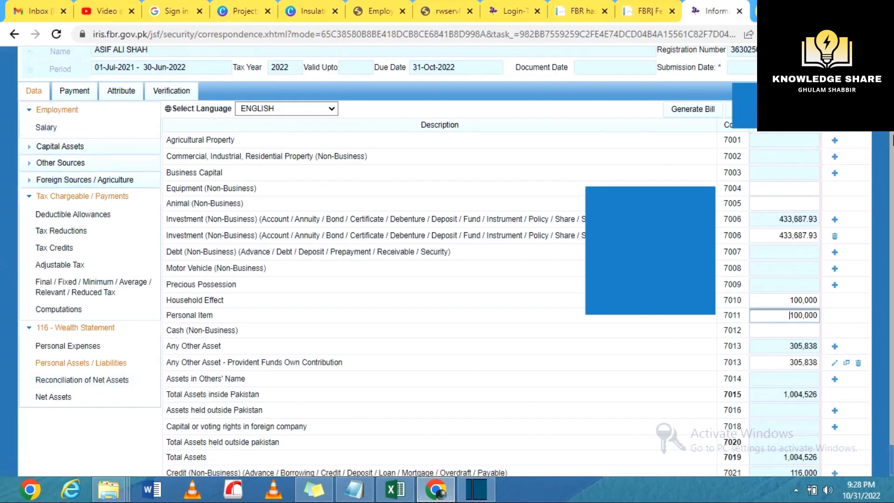
drag(892, 140, 892, 134)
drag(892, 135, 892, 92)
click(755, 167)
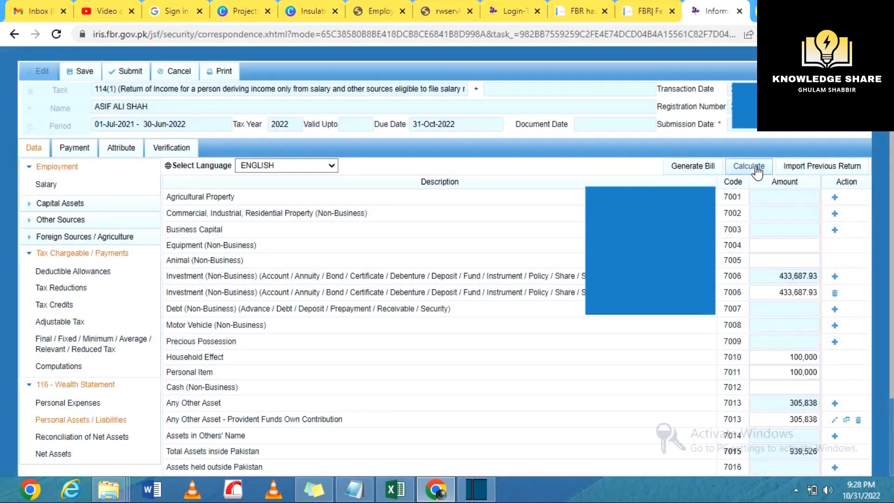
click(103, 440)
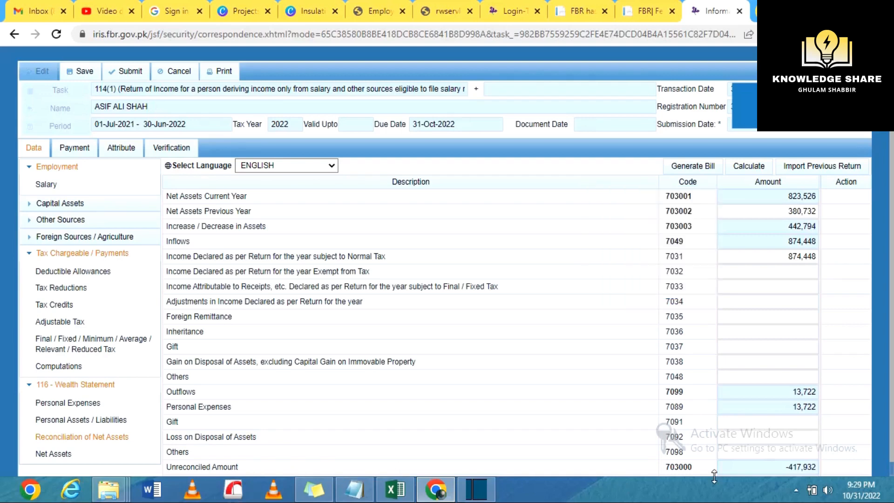
Enter the 417,932 unreconciled amount as Other Personal / Household Expenses and save the return
click(789, 471)
scroll(789, 470, down, 1)
drag(787, 467, 829, 463)
key(ctrl+c)
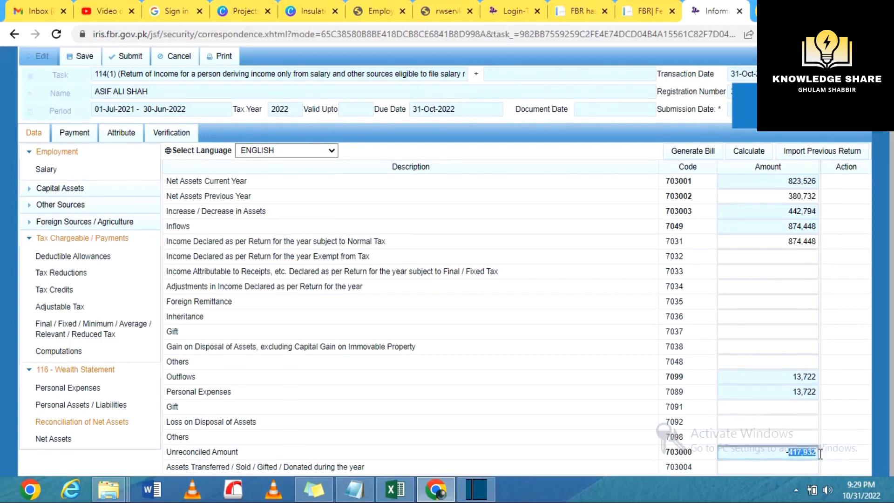
click(112, 408)
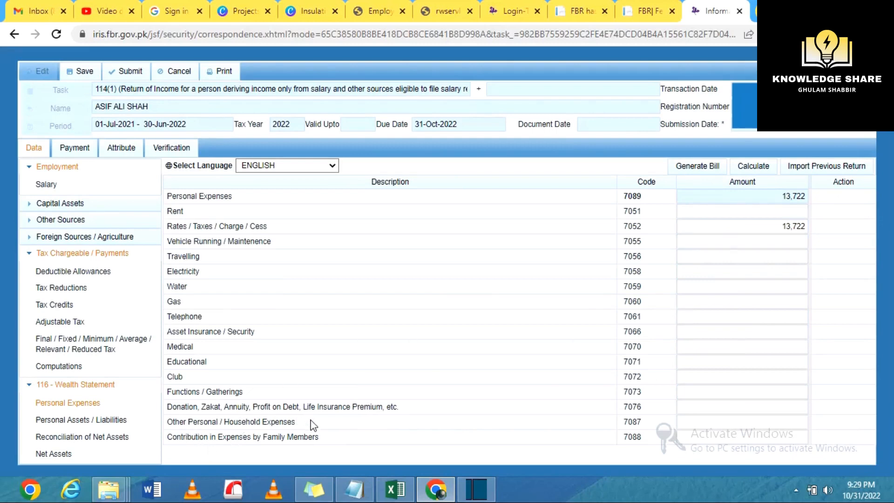
click(690, 420)
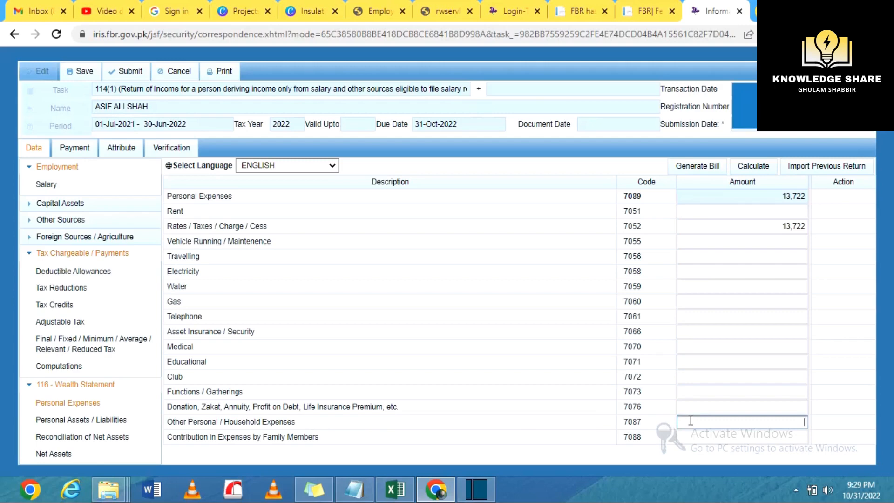
key(ctrl+v)
click(83, 72)
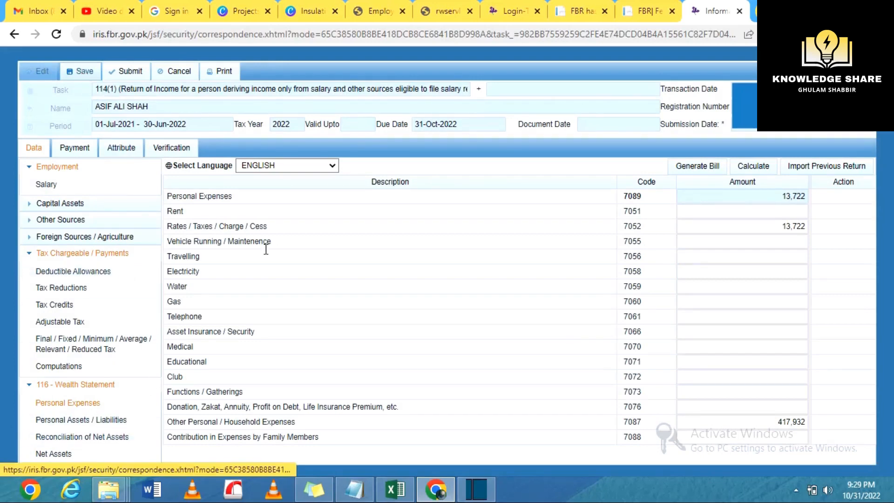
Recalculate personal expenses to 431,654 and confirm the unreconciled amount is now 0
click(760, 171)
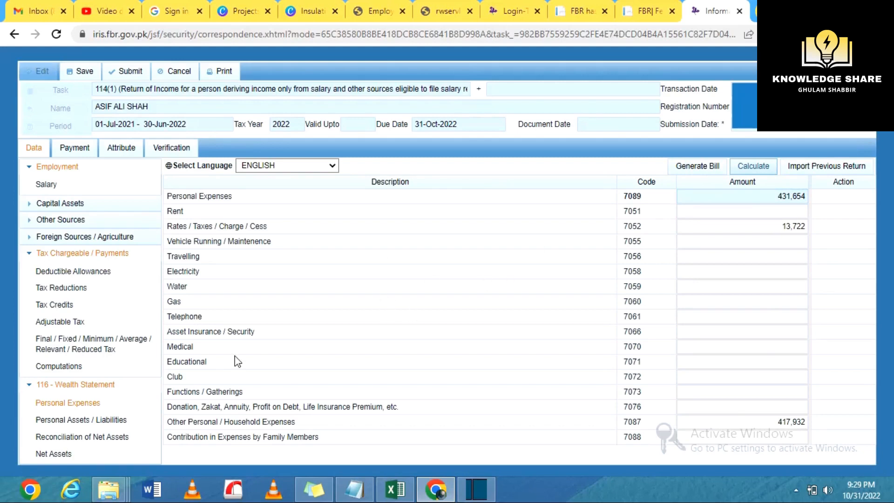
click(82, 440)
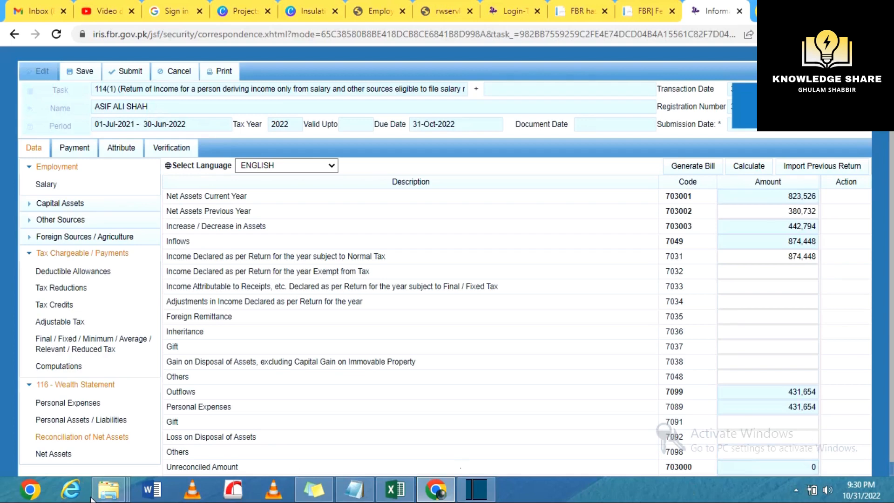
click(69, 462)
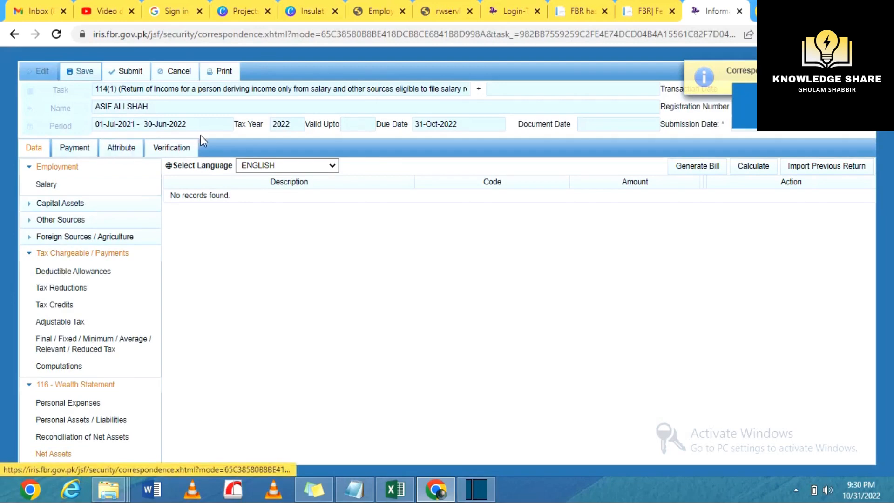
Enter the verification PIN on the Verification tab, verify it, and submit the return
click(180, 152)
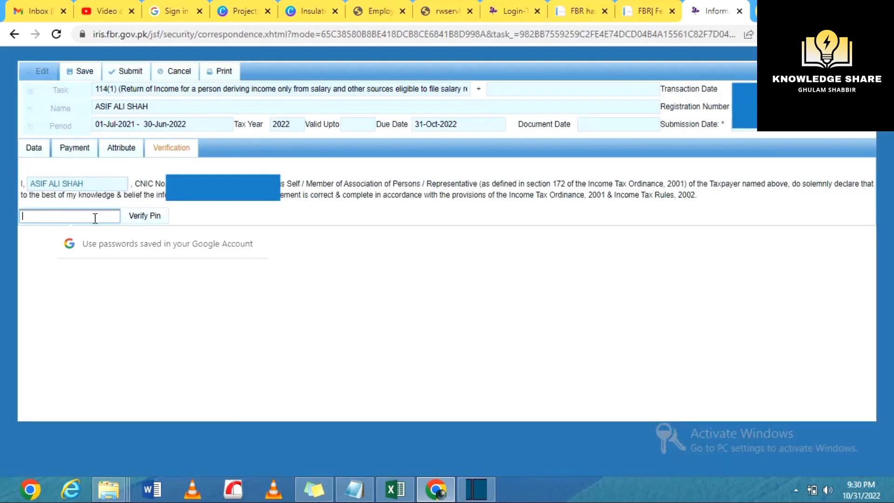
text(1)
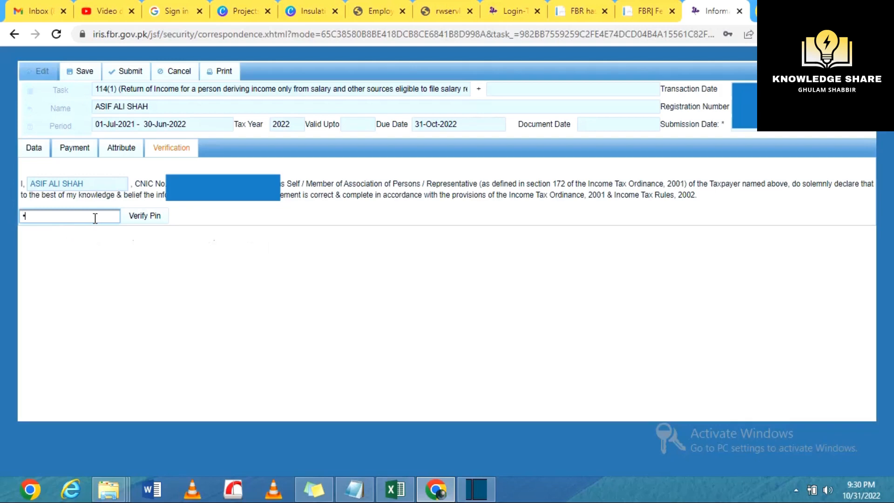
click(138, 218)
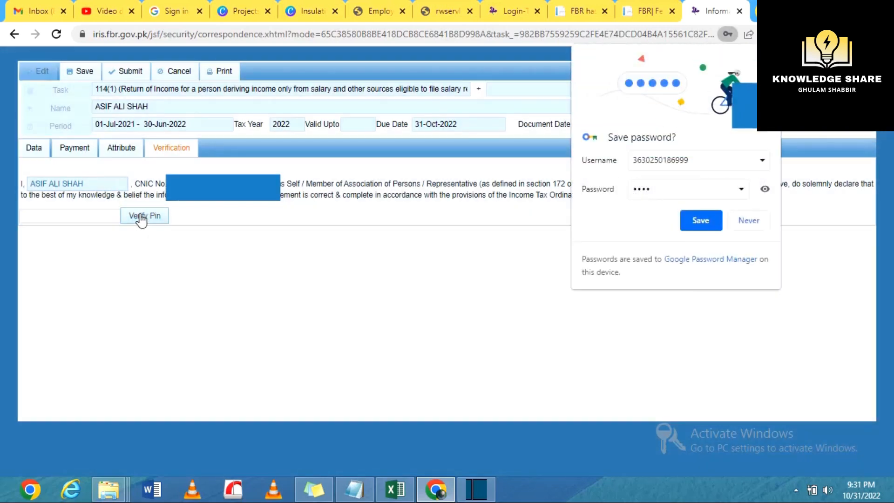
click(130, 75)
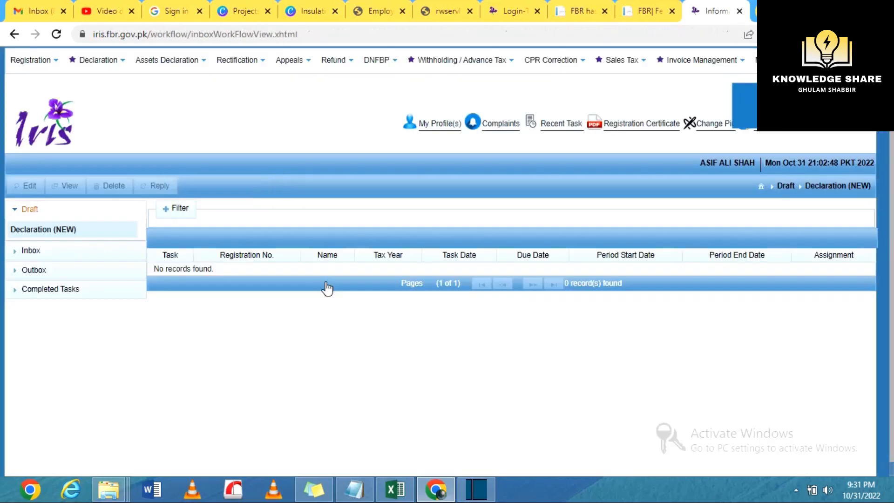